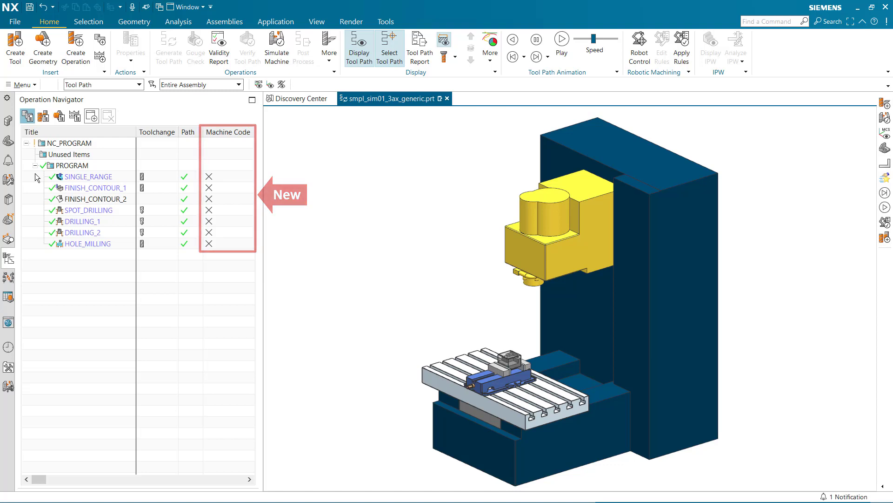
# Step: Postprocess the PROGRAM group with the 3-Ax_Mill_Vertical_PC postprocessor, with ptp as the file extension and the output listed
pyautogui.click(52, 168)
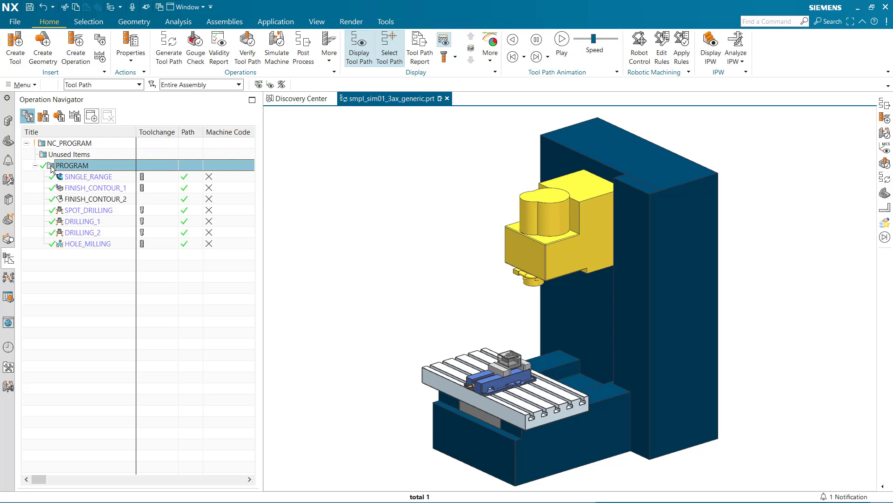
pyautogui.click(311, 53)
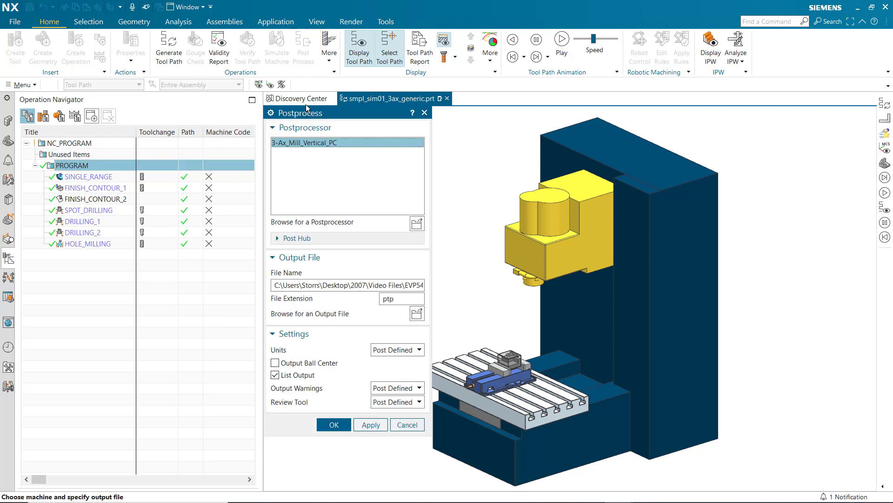
pyautogui.click(332, 422)
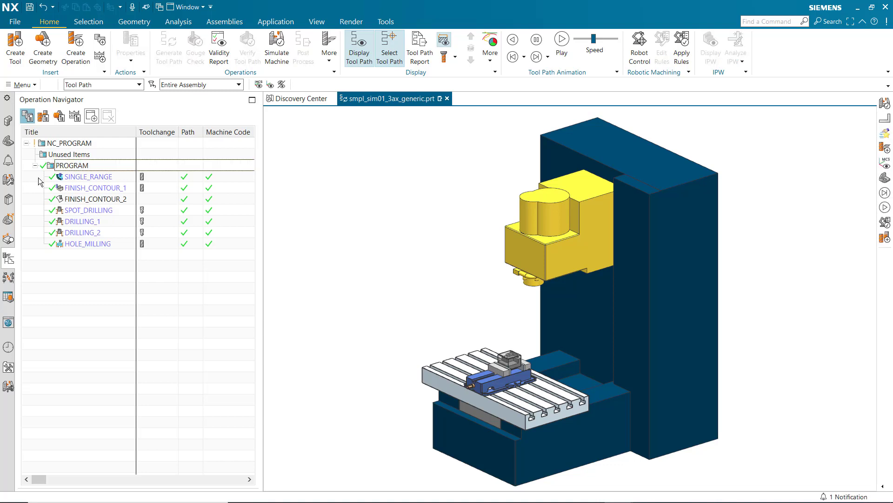
# Step: Export the existing machine code of the PROGRAM group to a ptp file without listing the output
pyautogui.moveTo(72, 165); pyautogui.dragTo(297, 46)
pyautogui.click(297, 46)
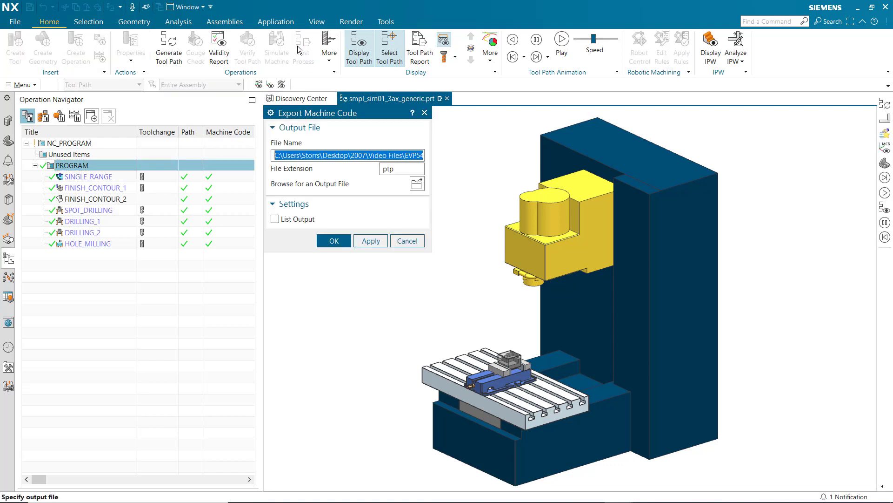
pyautogui.click(334, 241)
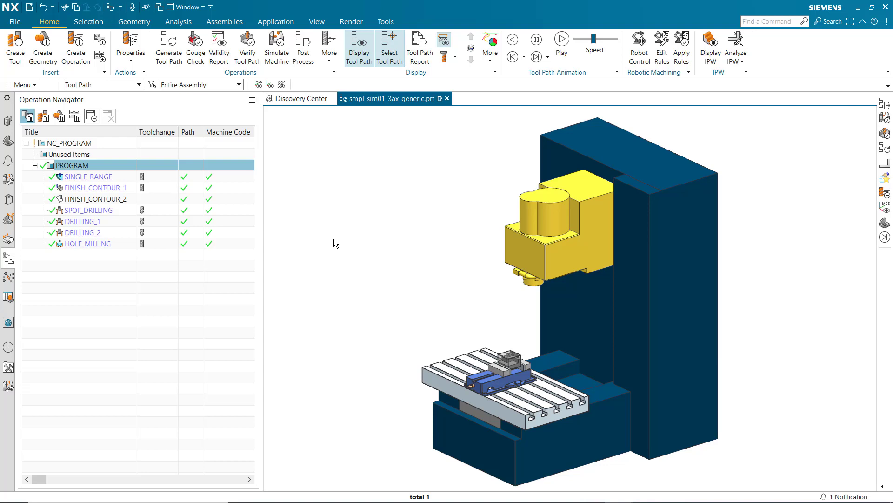
# Step: Change the cut pattern of the SINGLE_RANGE cavity mill operation to Follow Periphery
pyautogui.doubleClick(60, 176)
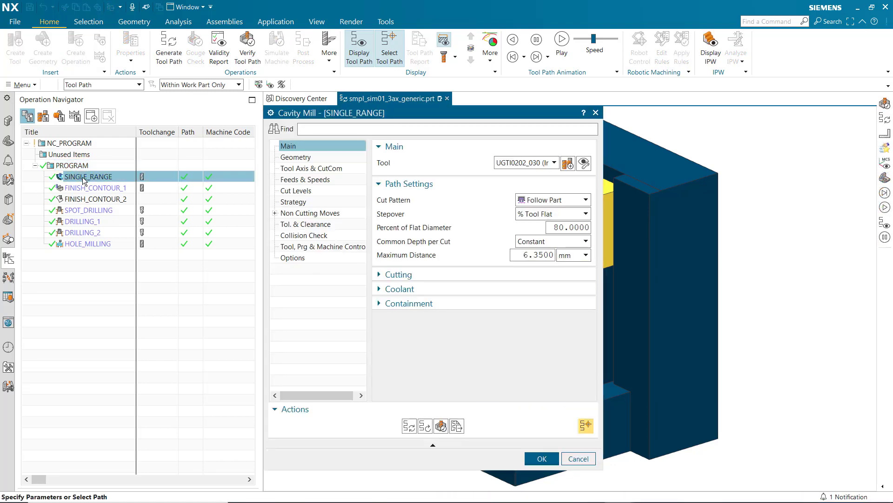
pyautogui.click(556, 201)
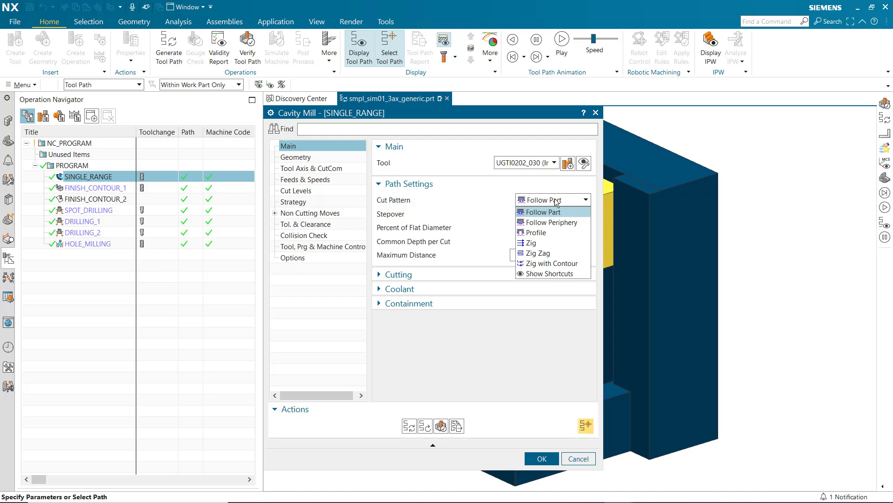
pyautogui.click(552, 224)
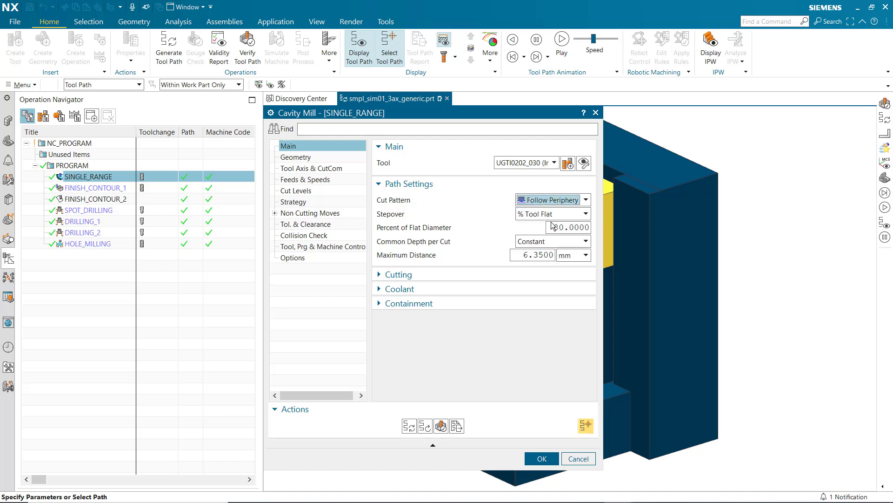
# Step: Regenerate the SINGLE_RANGE tool path with Display Cut Regions, Pause After Display and Refresh Before Display turned off, and accept the operation
pyautogui.click(409, 426)
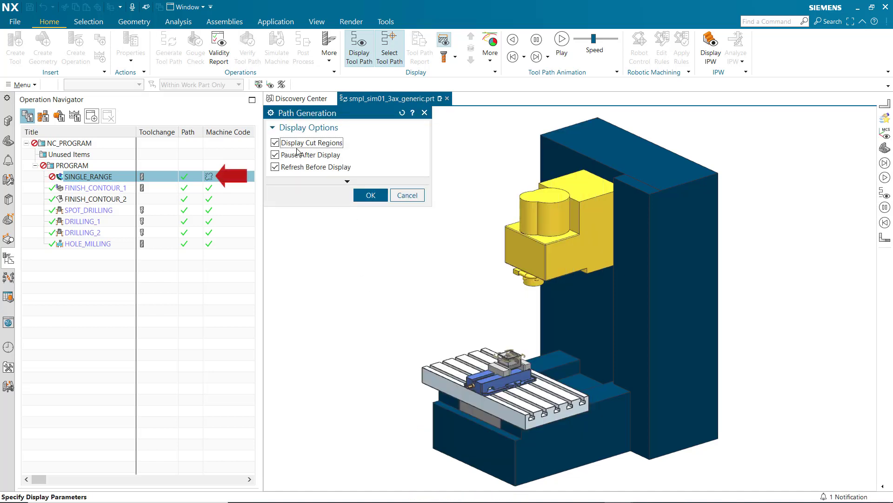
pyautogui.click(287, 145)
pyautogui.click(275, 154)
pyautogui.click(275, 167)
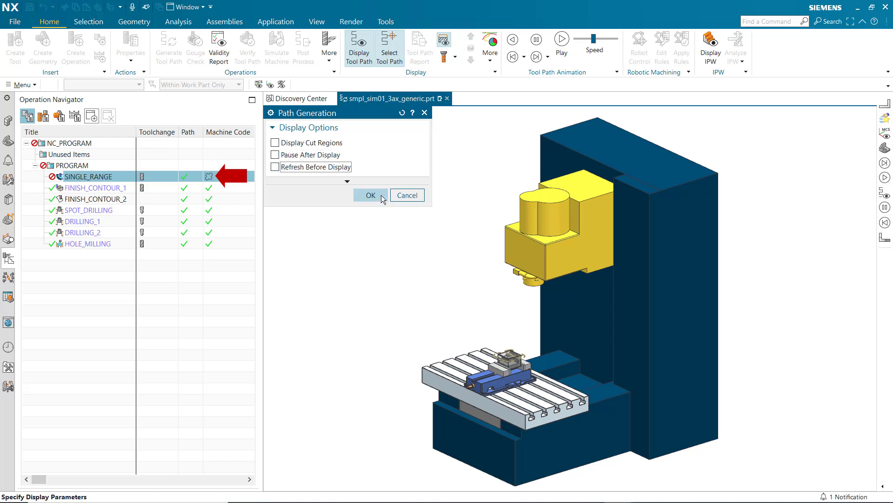
pyautogui.click(381, 195)
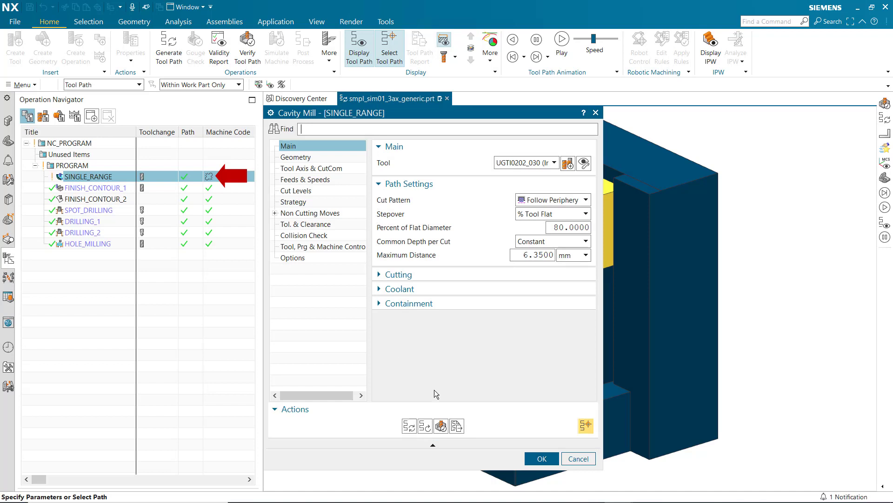
pyautogui.click(541, 457)
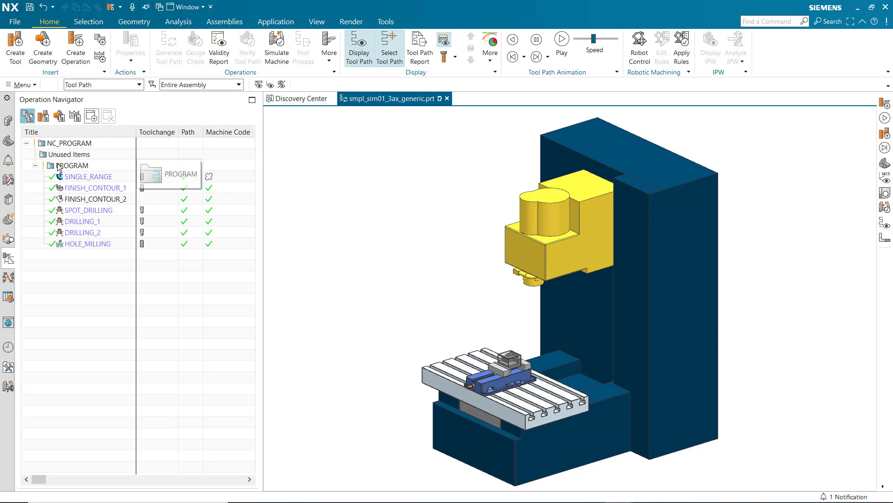
# Step: Update the out-of-date machine code of the PROGRAM group by postprocessing it again with 3-Ax_Mill_Vertical_PC
pyautogui.click(57, 164)
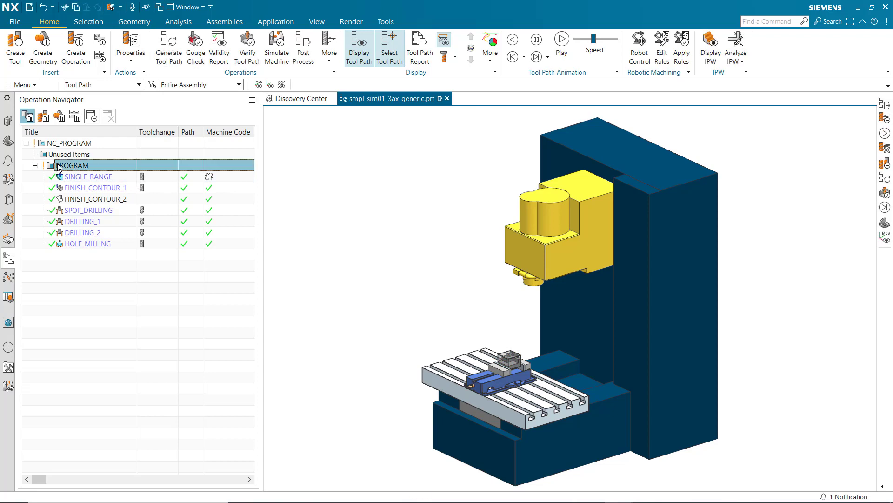
pyautogui.click(303, 49)
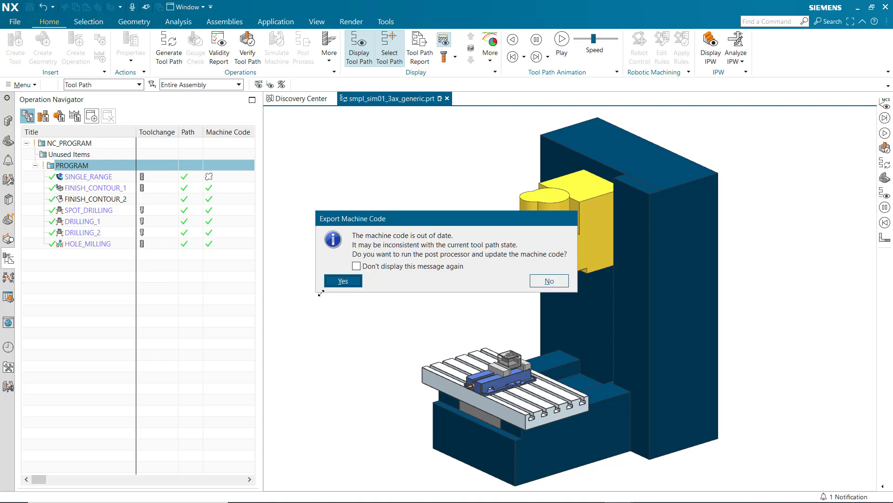
pyautogui.click(347, 283)
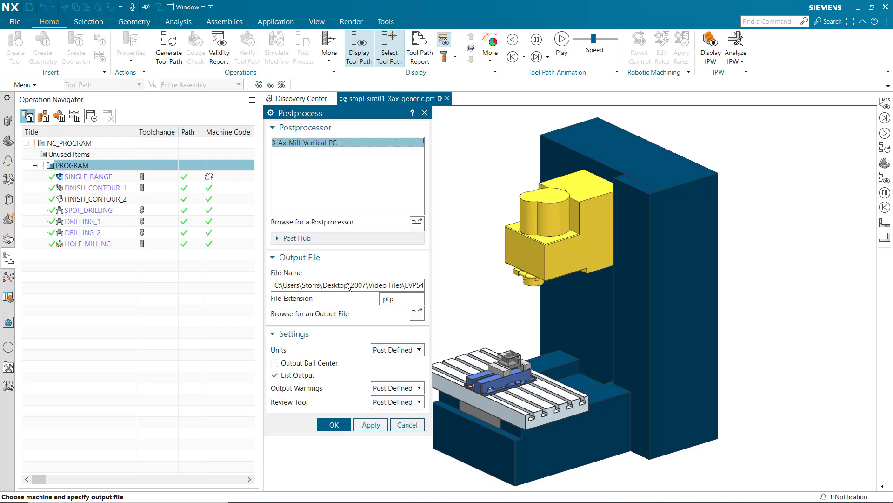
pyautogui.click(333, 425)
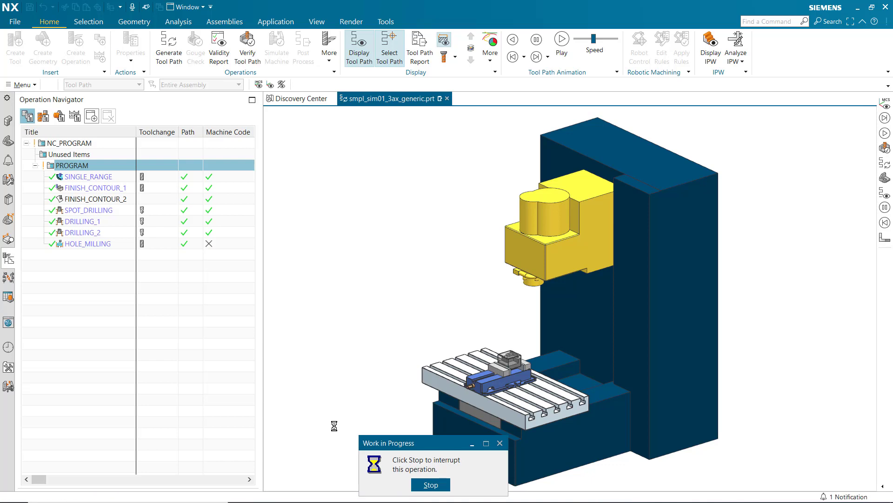
# Step: Run the machine code based simulation of the PROGRAM group to its end to generate the machine code, and finish the simulation
pyautogui.click(57, 164)
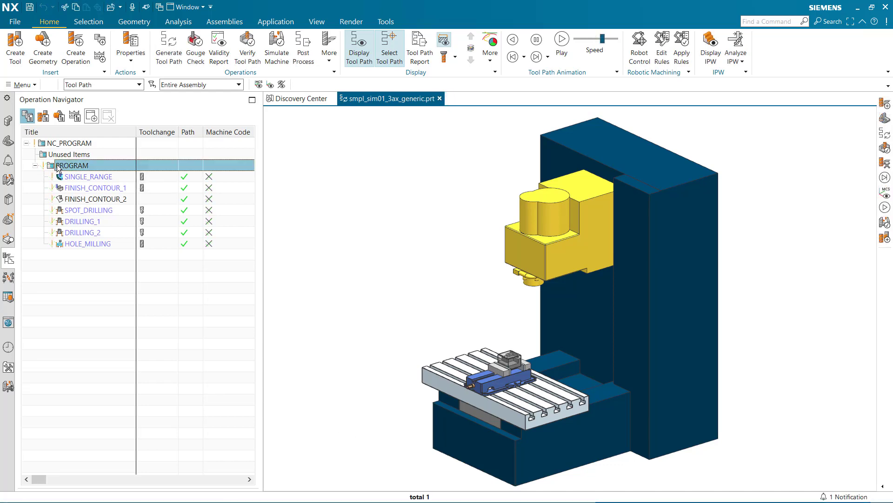
pyautogui.click(278, 57)
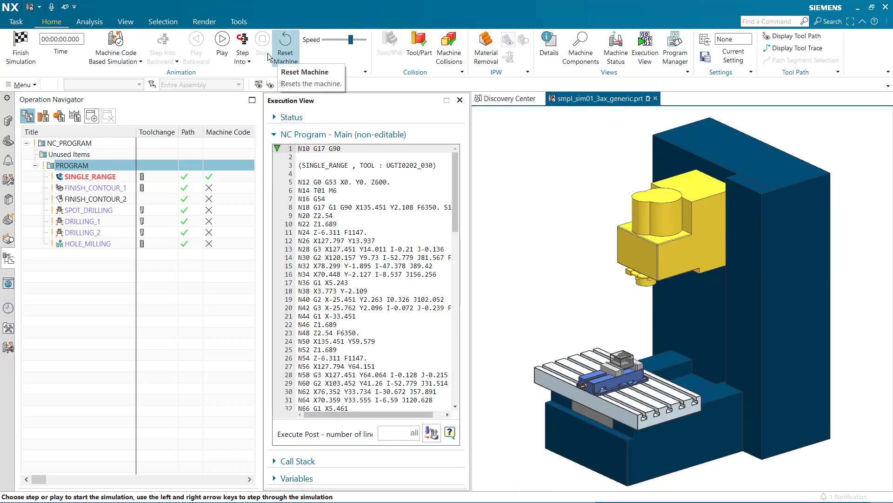
pyautogui.click(221, 41)
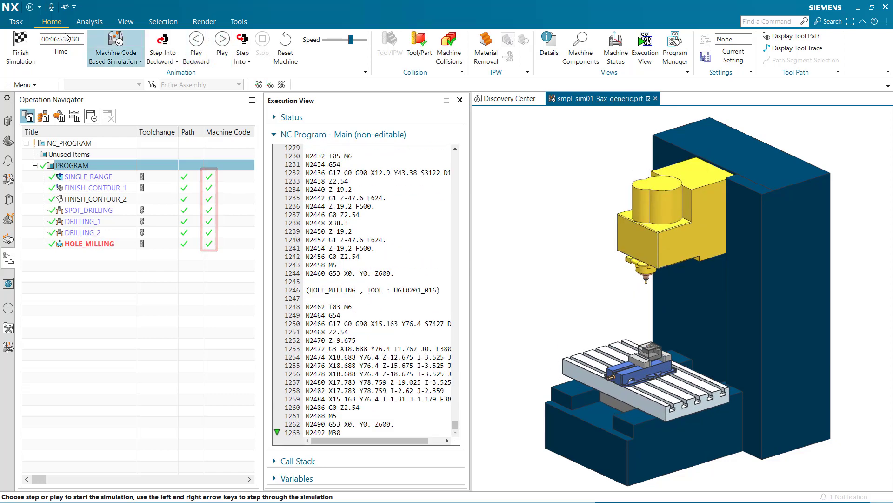
pyautogui.click(19, 43)
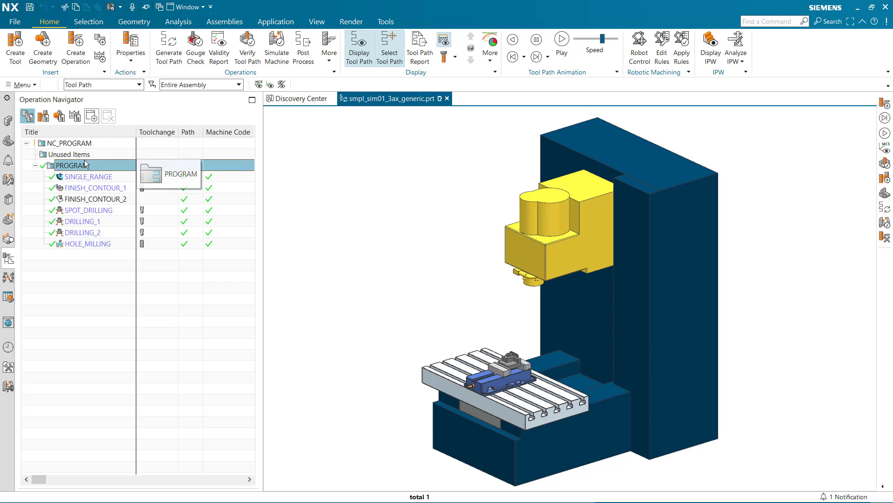
# Step: Play the PROGRAM group's machine simulation again from its stored machine code and exit the simulation
pyautogui.click(274, 46)
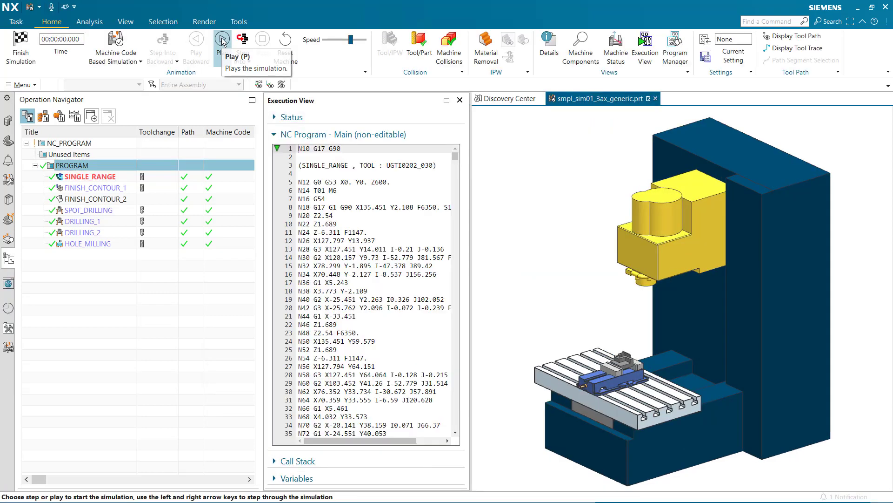
pyautogui.click(222, 40)
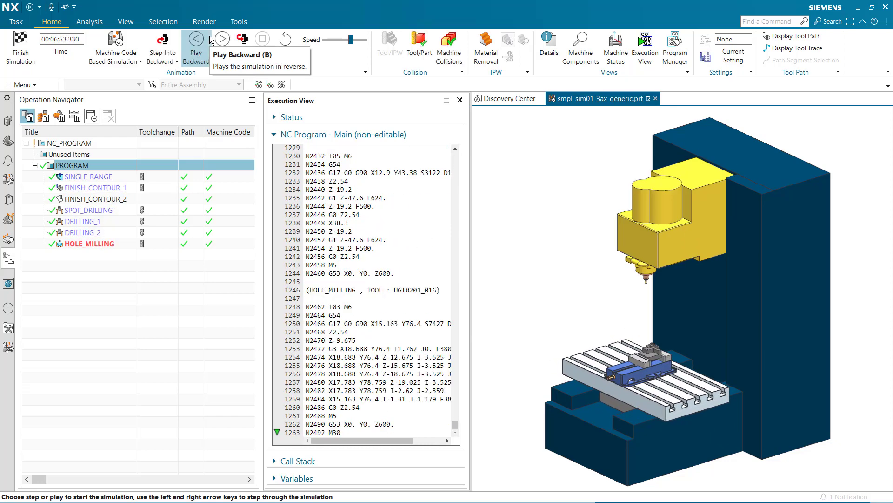
pyautogui.click(30, 44)
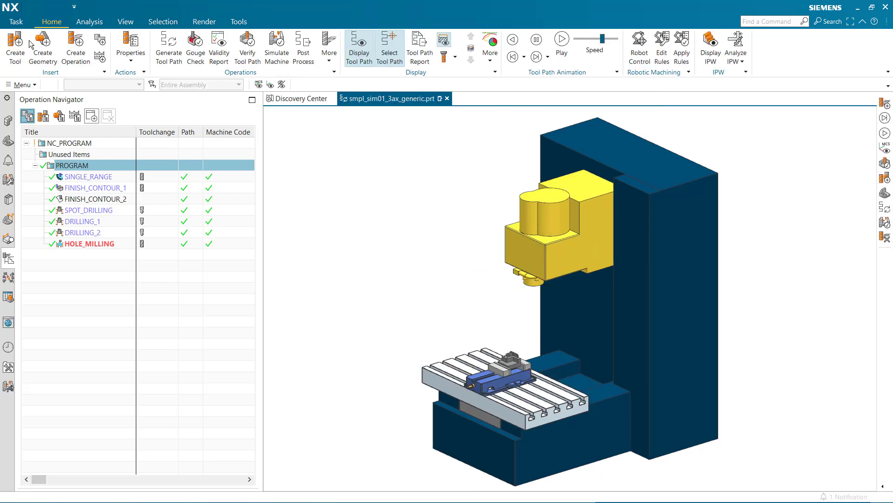
# Step: Examine the machine code records of Level-1 in SINGLE_RANGE in the PROGRAM group's tool path report, and close the report
pyautogui.click(106, 169)
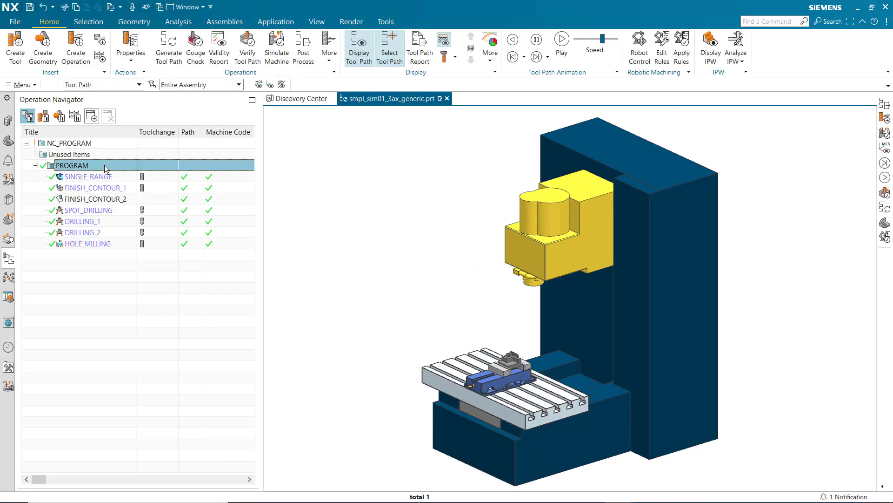
pyautogui.click(420, 56)
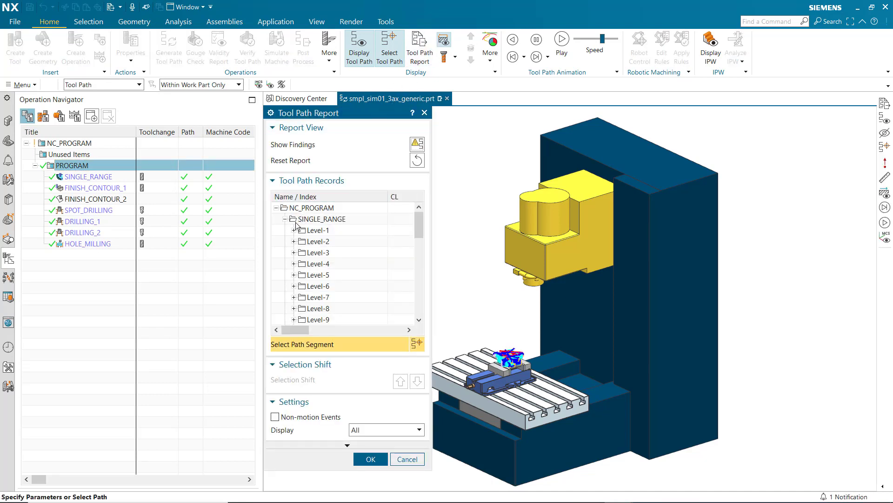
pyautogui.click(294, 230)
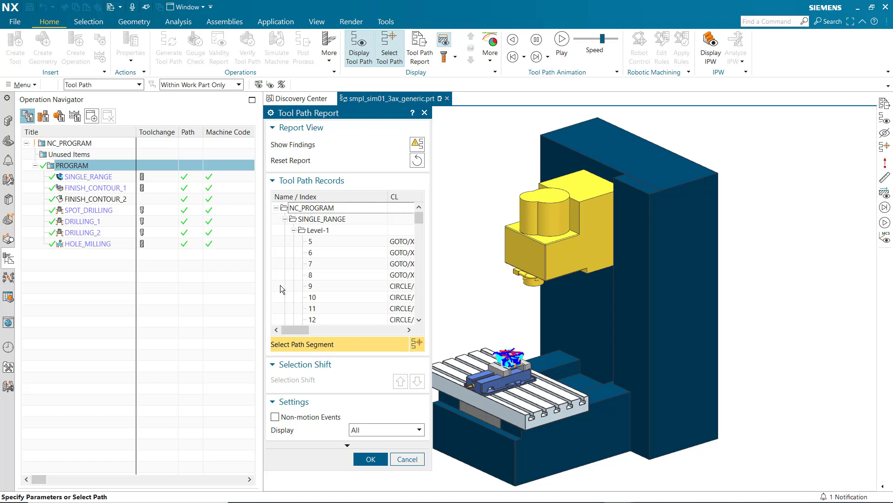
pyautogui.moveTo(294, 330); pyautogui.dragTo(398, 329)
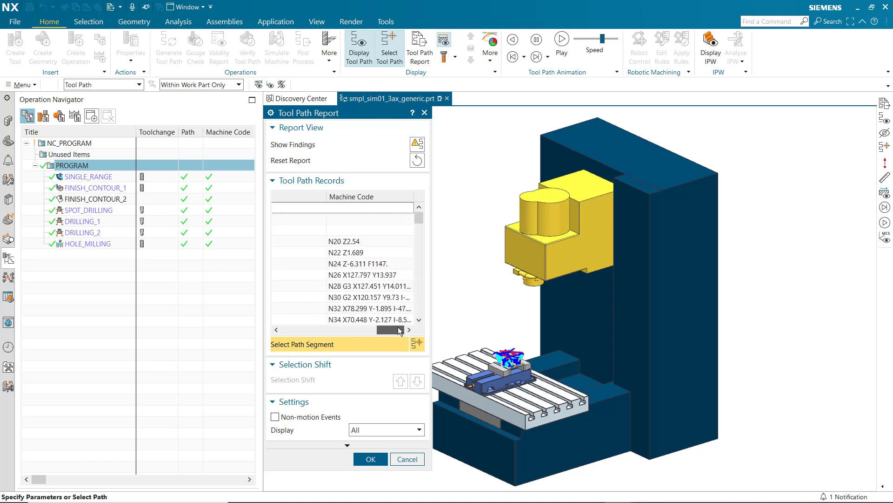
pyautogui.moveTo(420, 216); pyautogui.dragTo(423, 242)
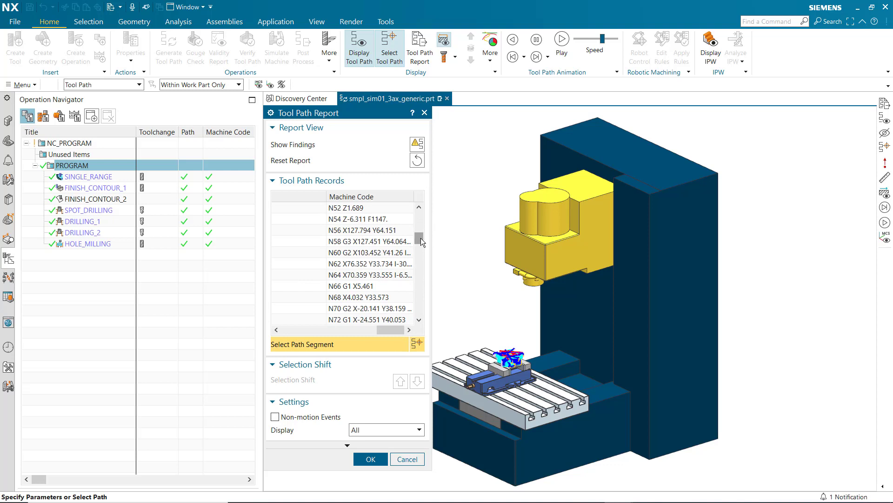
pyautogui.click(404, 459)
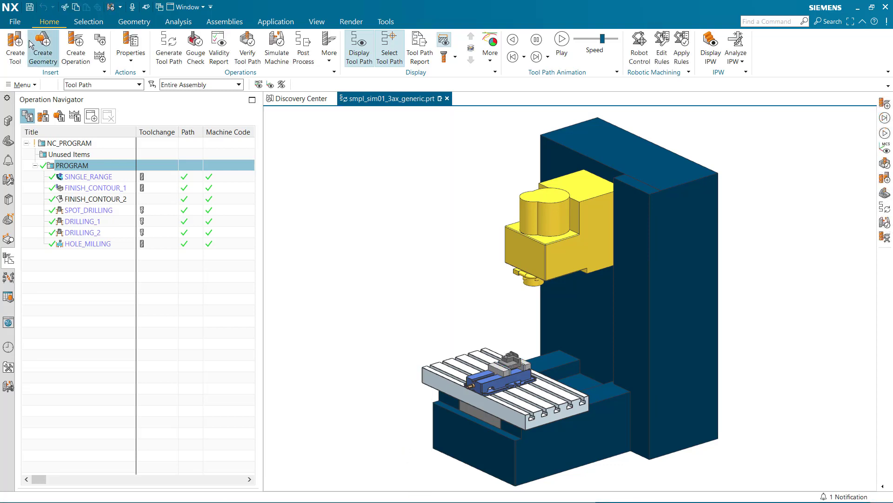
# Step: Delete the stored machine code of the whole PROGRAM group
pyautogui.rightClick(94, 165)
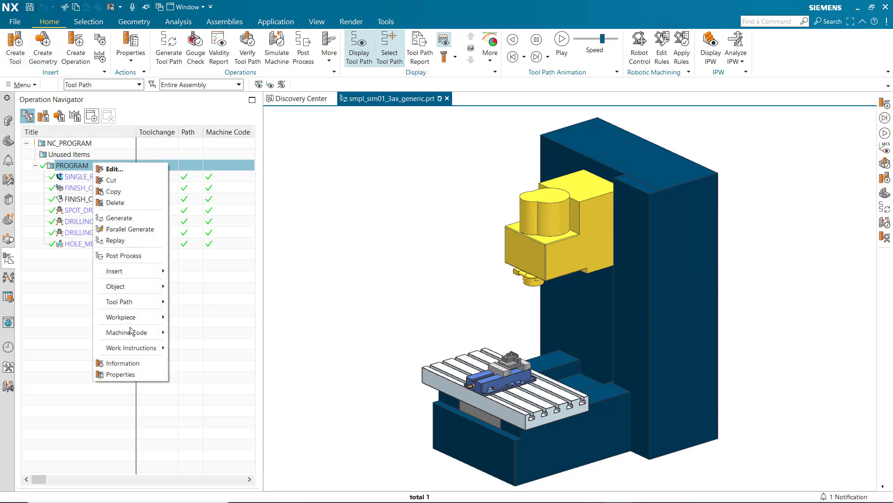
pyautogui.moveTo(132, 331)
pyautogui.click(186, 333)
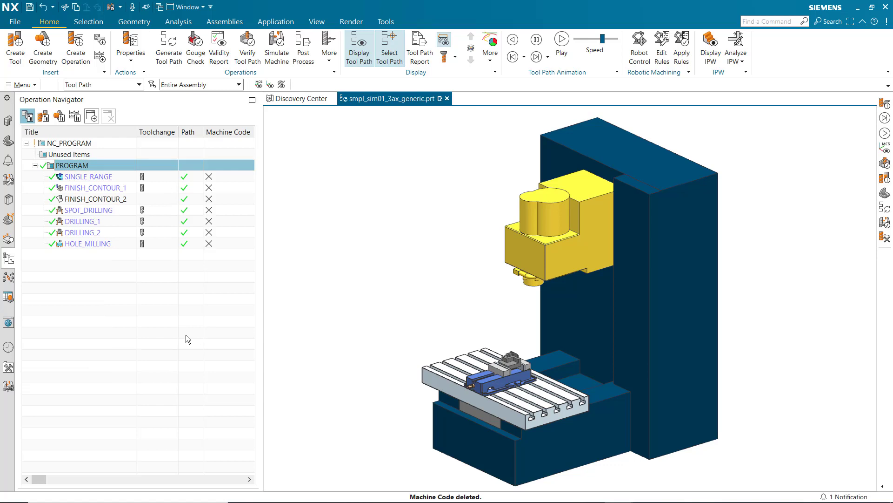